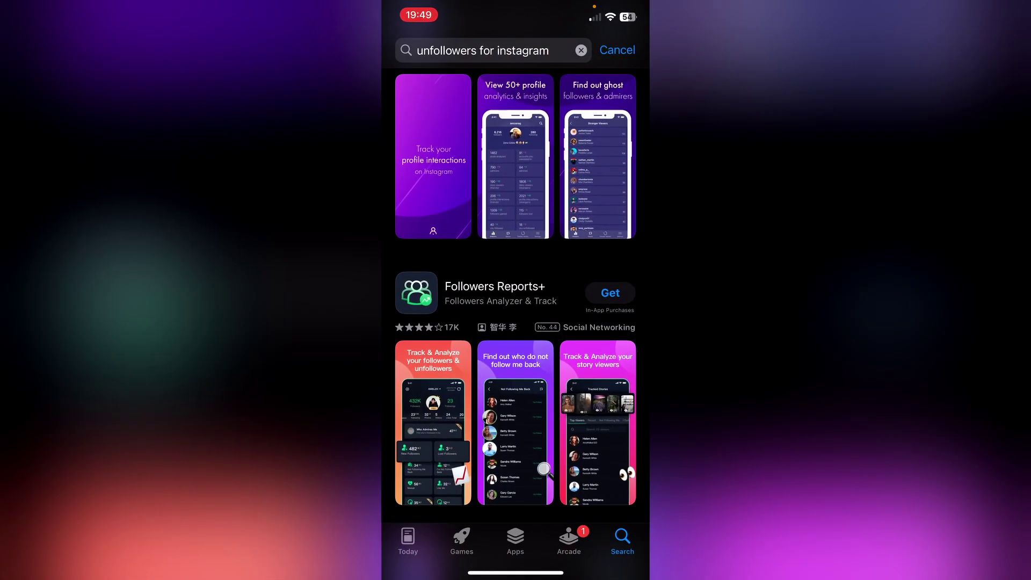
# - Search the App Store for 'di', update Discord, then return to Discord's home screen page
pyautogui.click(581, 50)
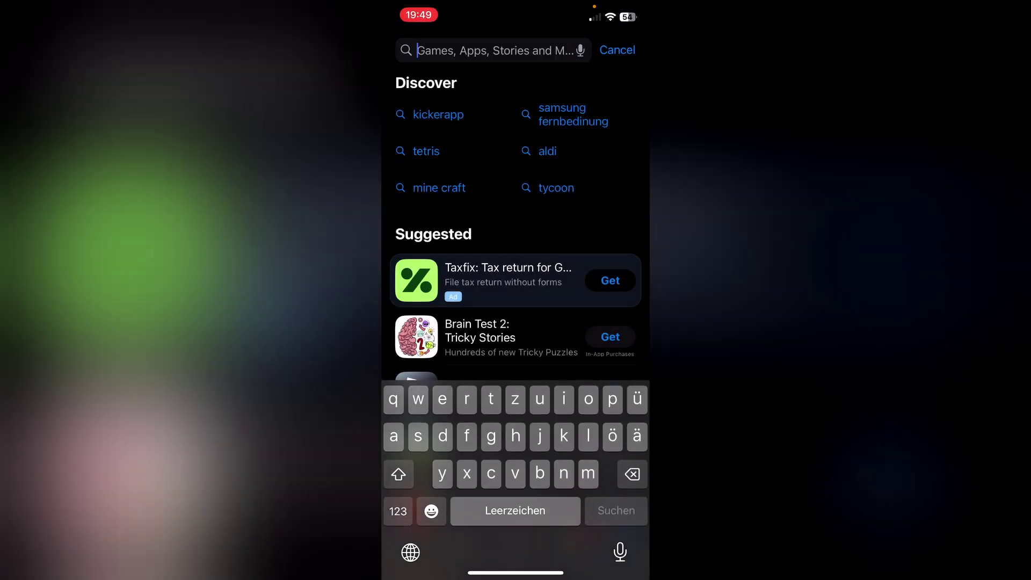
pyautogui.write('di')
pyautogui.click(432, 93)
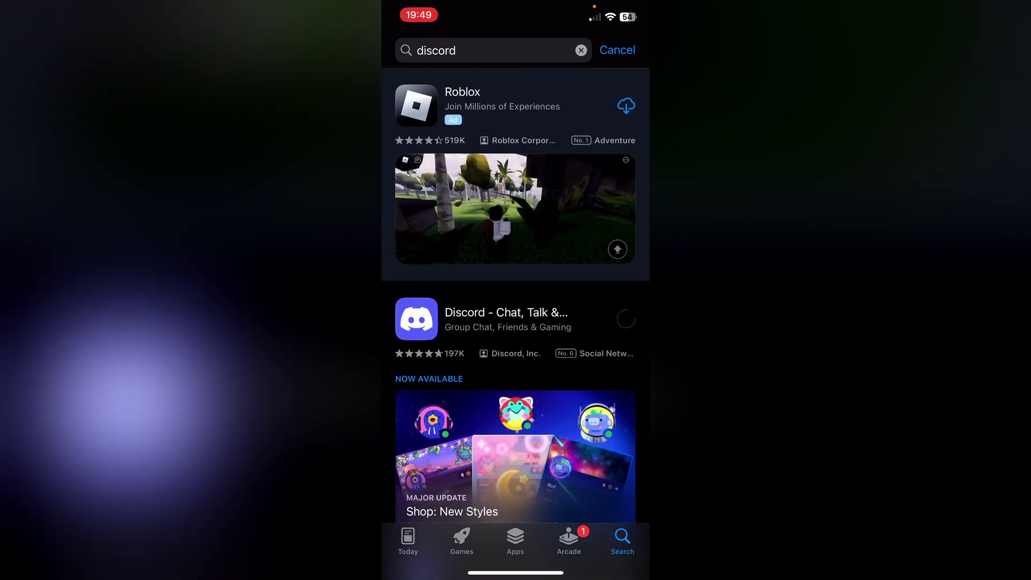
pyautogui.click(608, 318)
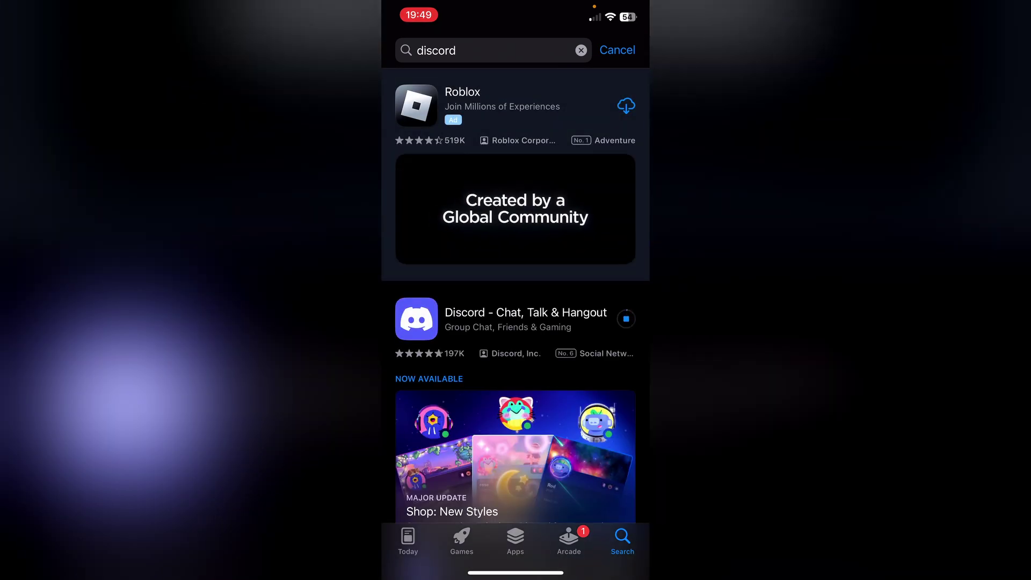
pyautogui.moveTo(516, 571); pyautogui.dragTo(516, 363)
pyautogui.moveTo(596, 322); pyautogui.dragTo(435, 323)
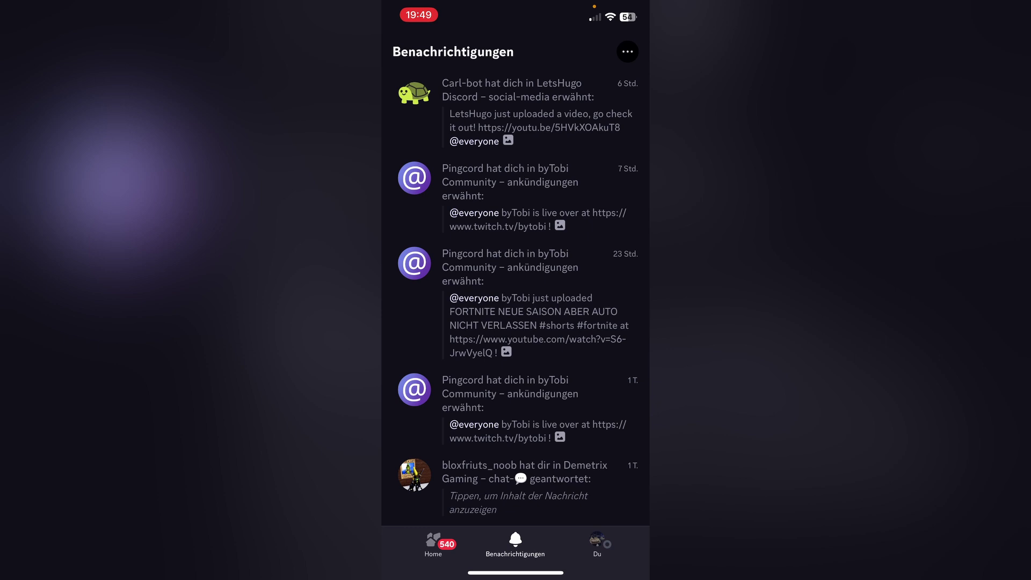
# - Open your Discord profile, glance at Settings, and open Profil bearbeiten
pyautogui.click(597, 543)
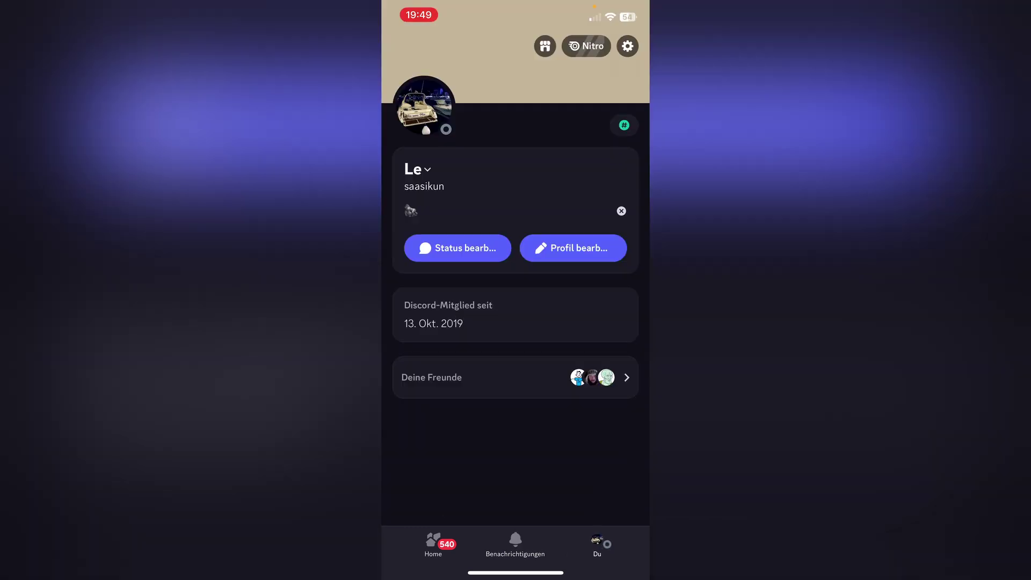
pyautogui.click(627, 46)
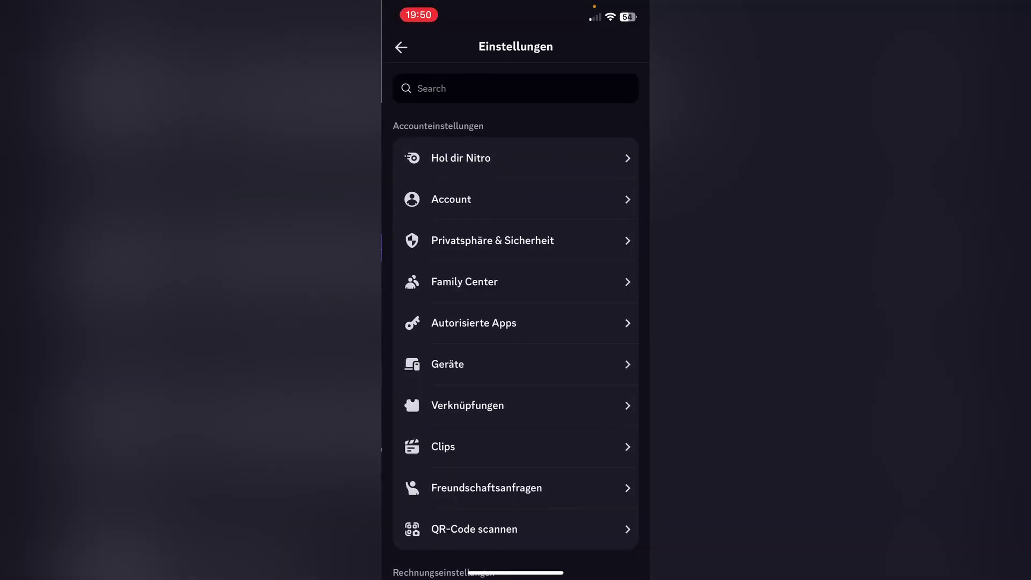
pyautogui.scroll(-1, 516, 322)
pyautogui.scroll(-5, 516, 323)
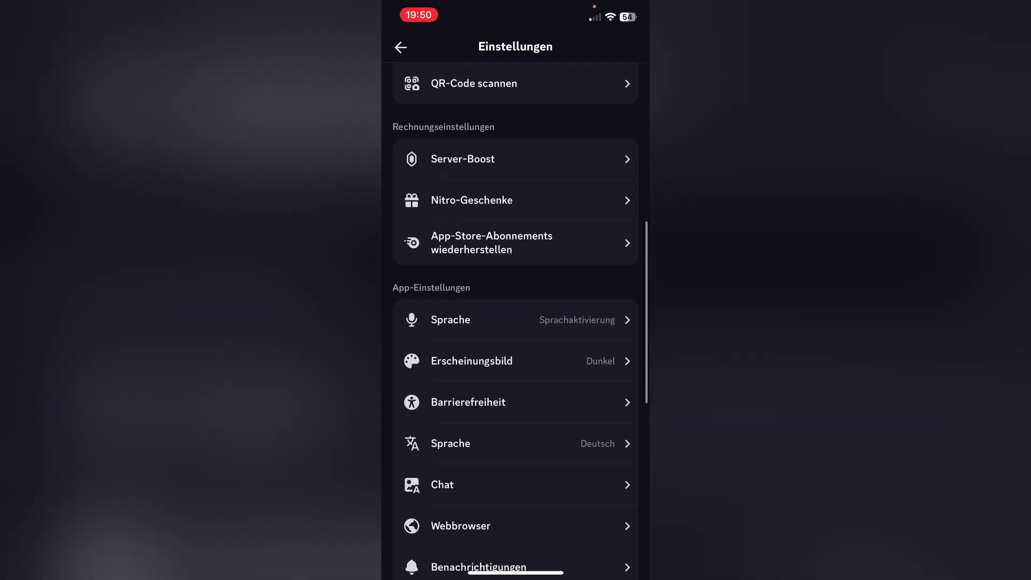
pyautogui.scroll(-4, 516, 322)
pyautogui.scroll(1, 516, 322)
pyautogui.scroll(10, 516, 322)
pyautogui.scroll(3, 516, 322)
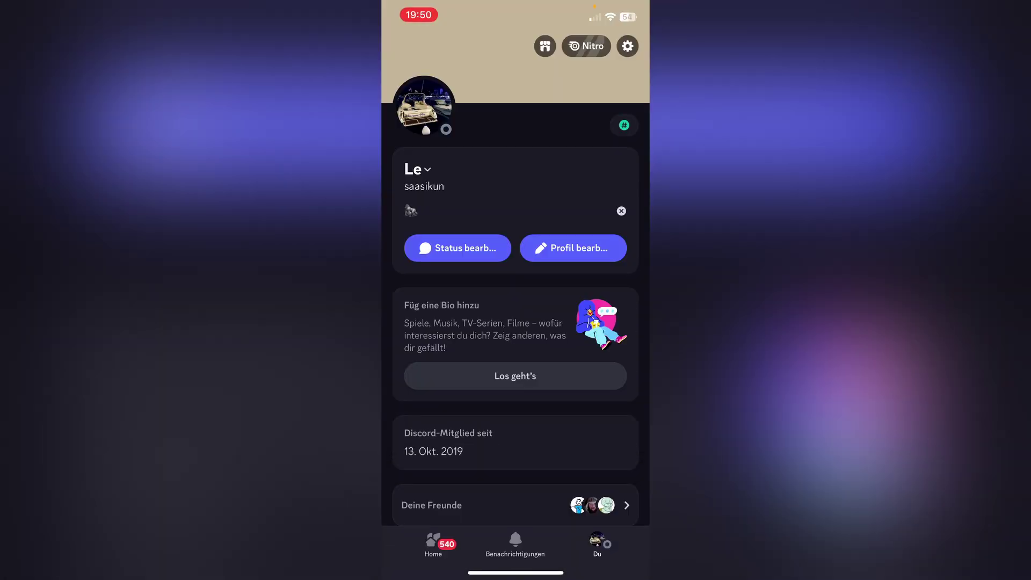
pyautogui.click(573, 248)
pyautogui.click(400, 45)
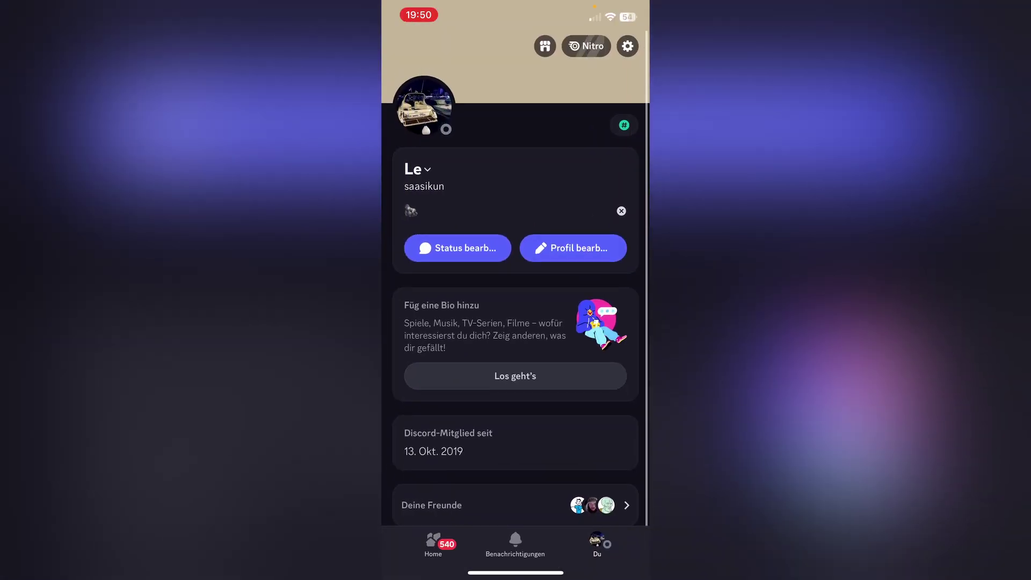
pyautogui.click(572, 248)
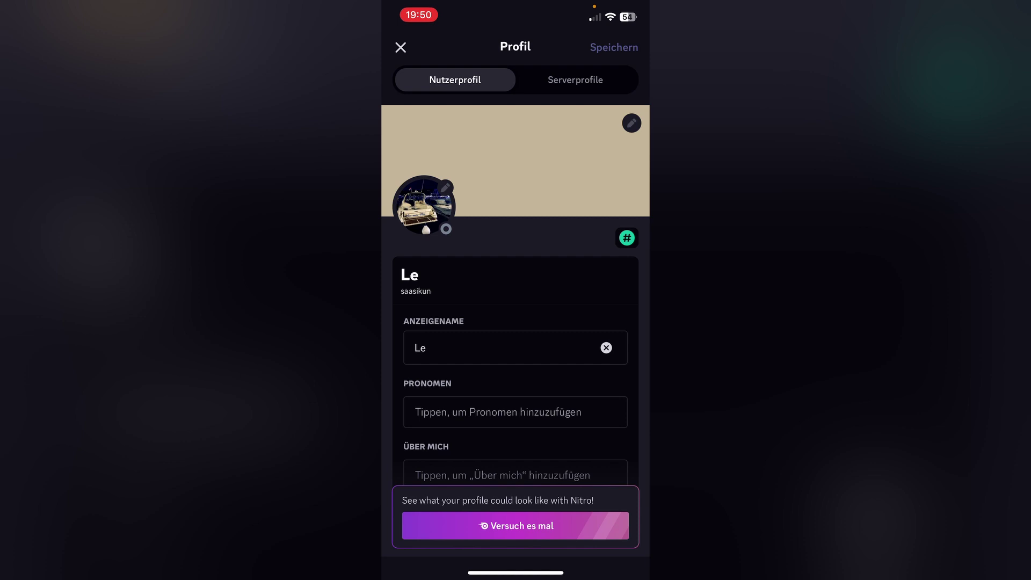
# - Choose the beige Instagram-logo photo under Avatar ändern and confirm its square crop
pyautogui.click(424, 205)
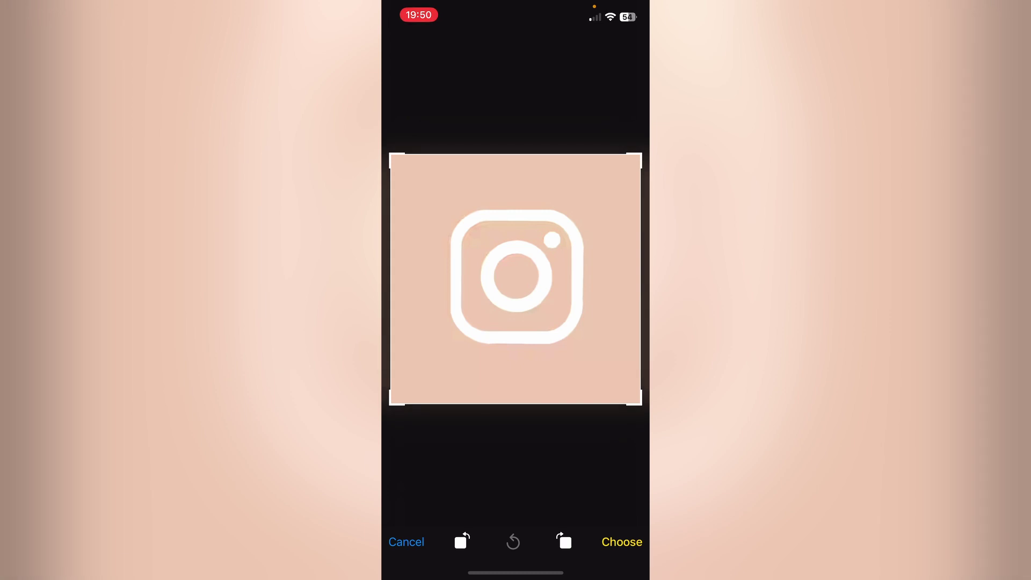
pyautogui.click(406, 541)
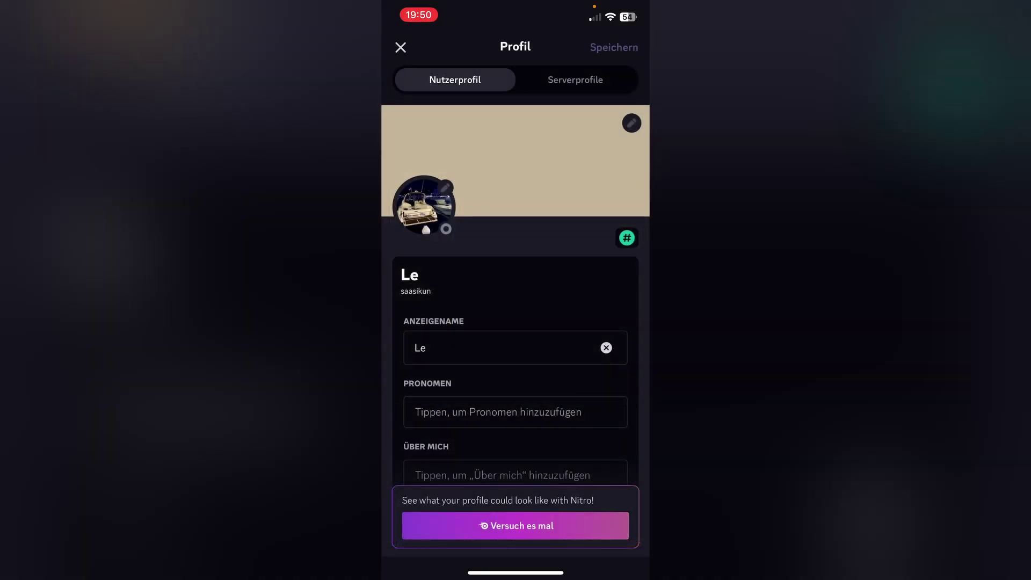